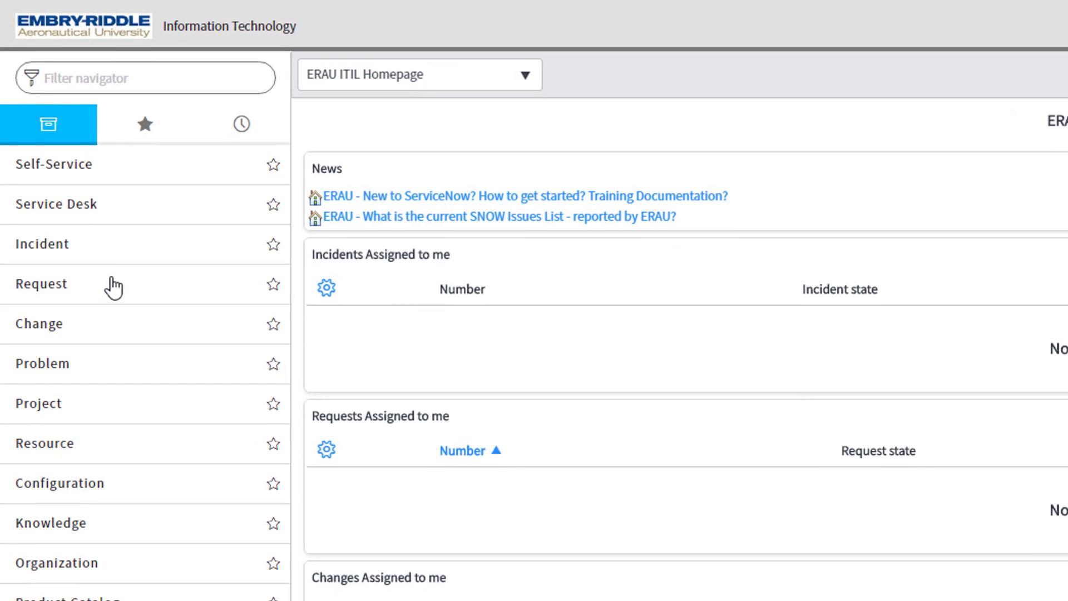
Step: Open a blank form for a new incident record
{"action": "left_click", "coordinate": [111, 286]}
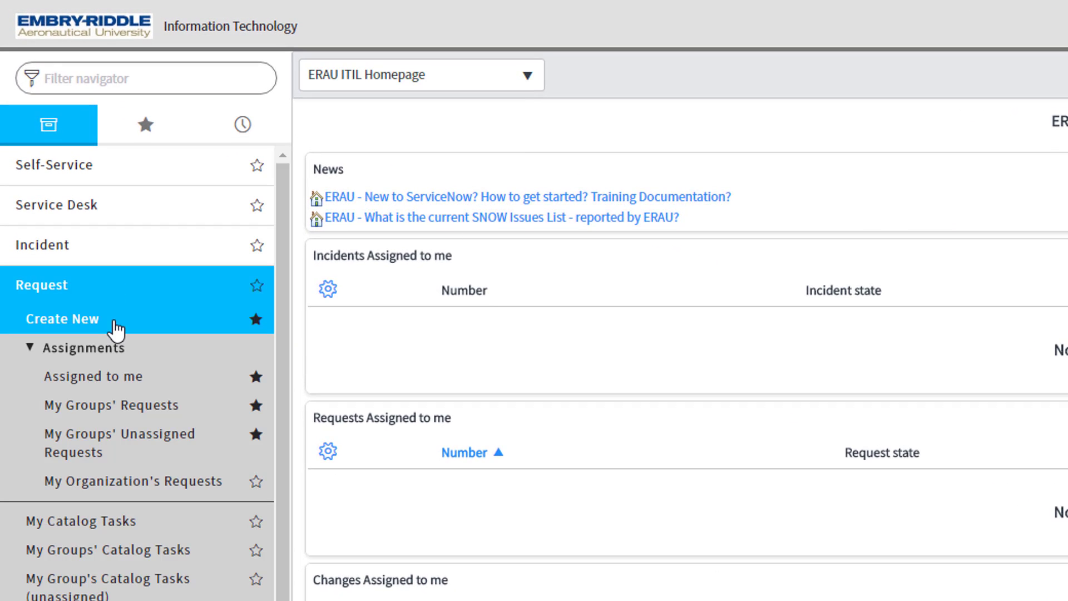
{"action": "left_click", "coordinate": [146, 243]}
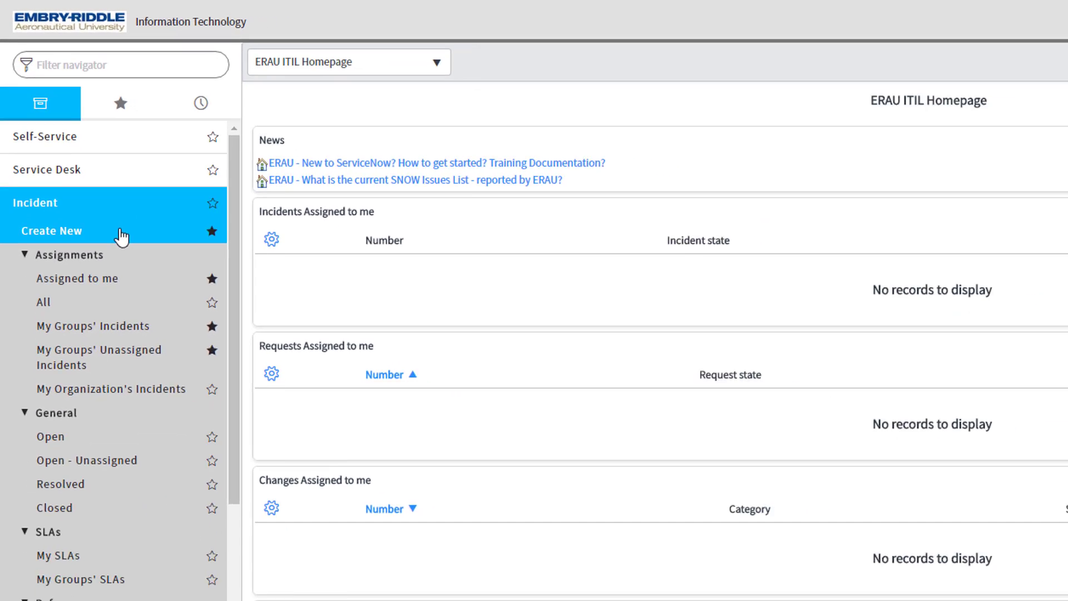
{"action": "left_click", "coordinate": [121, 236]}
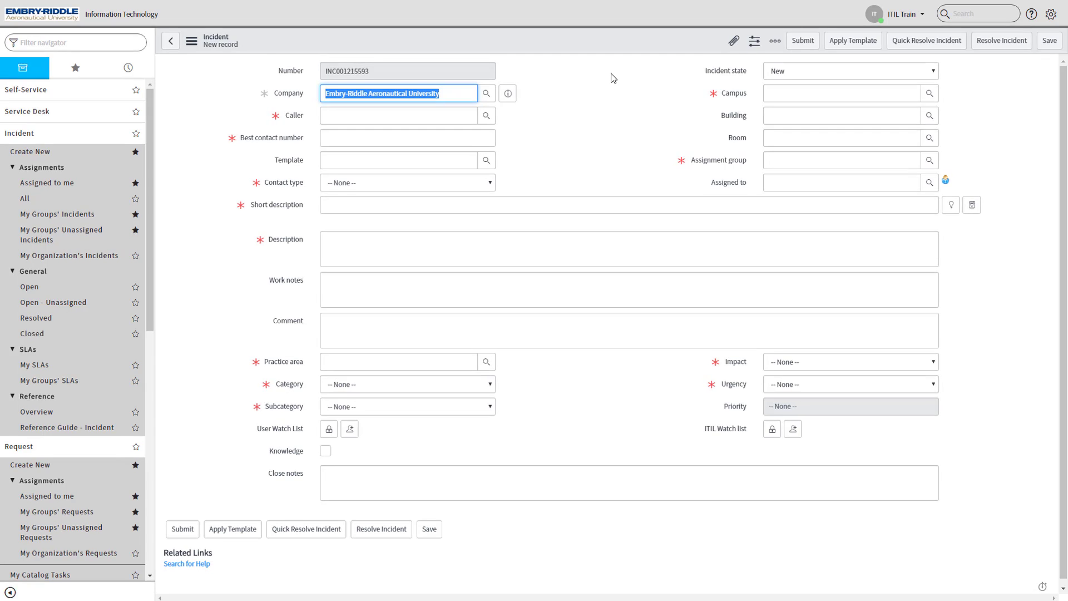
Step: Fill in the caller of the new incident with the customer's full name, picked from the matching directory entry
{"action": "left_click", "coordinate": [442, 114]}
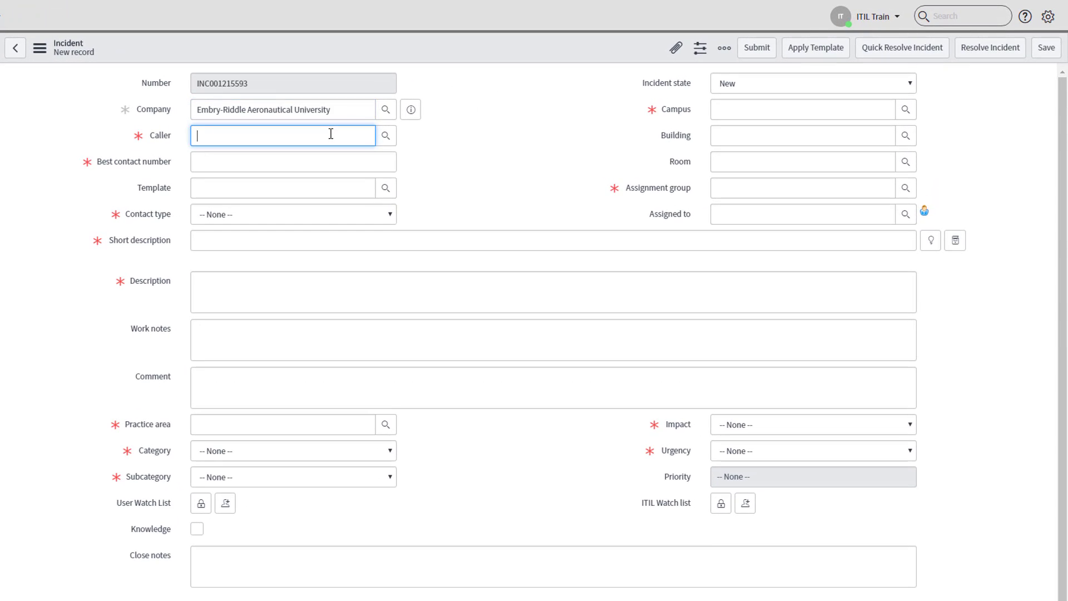
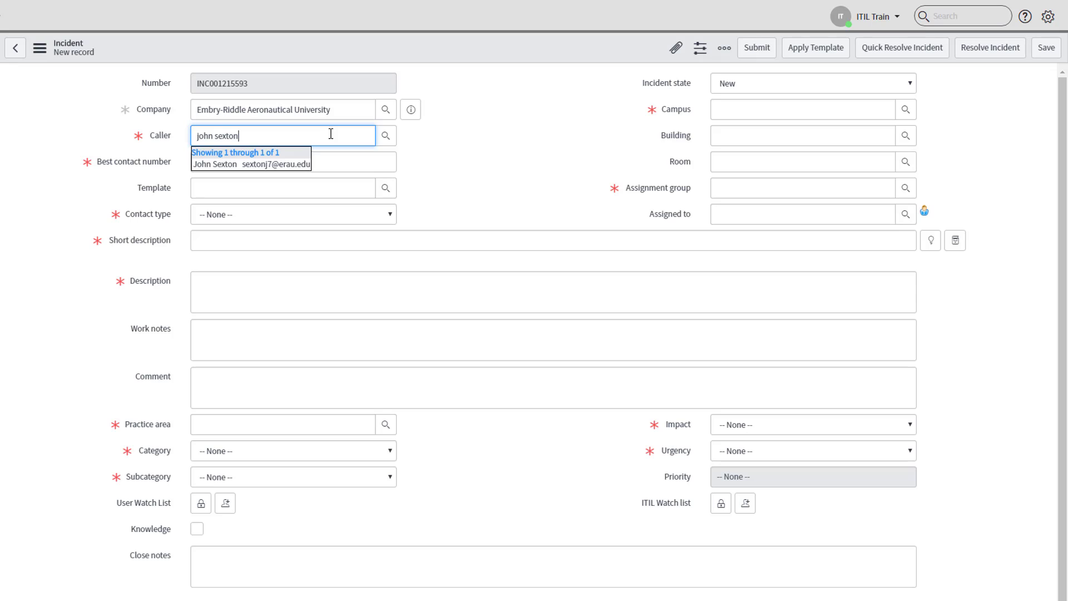
{"action": "left_click", "coordinate": [249, 167]}
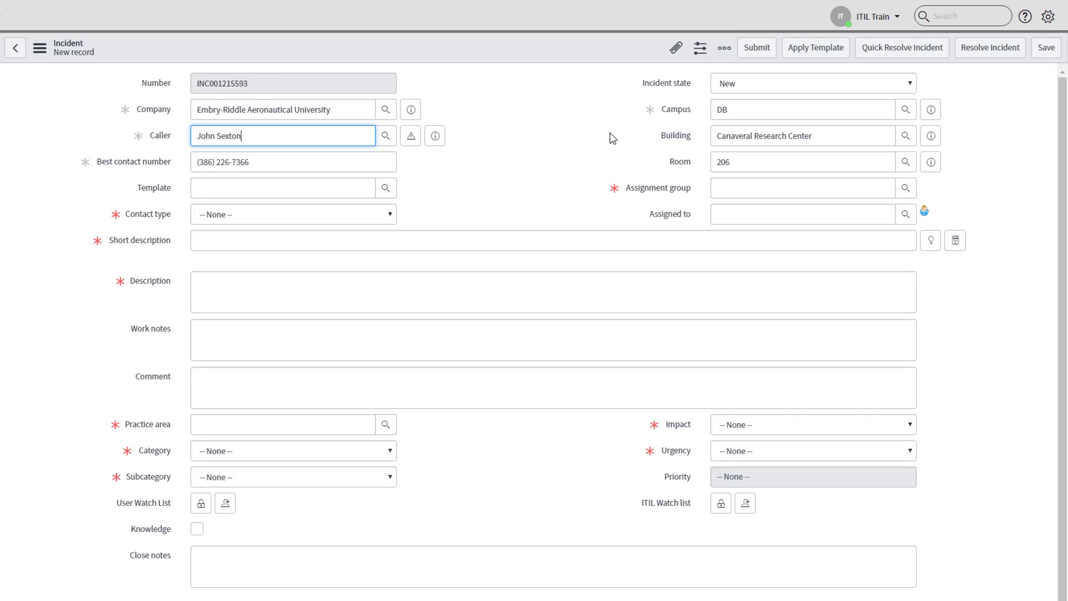
Step: Change the incident's building to College of Arts and Sciences and set the room to 108
{"action": "left_click_drag", "start_coordinate": [816, 136], "coordinate": [691, 136]}
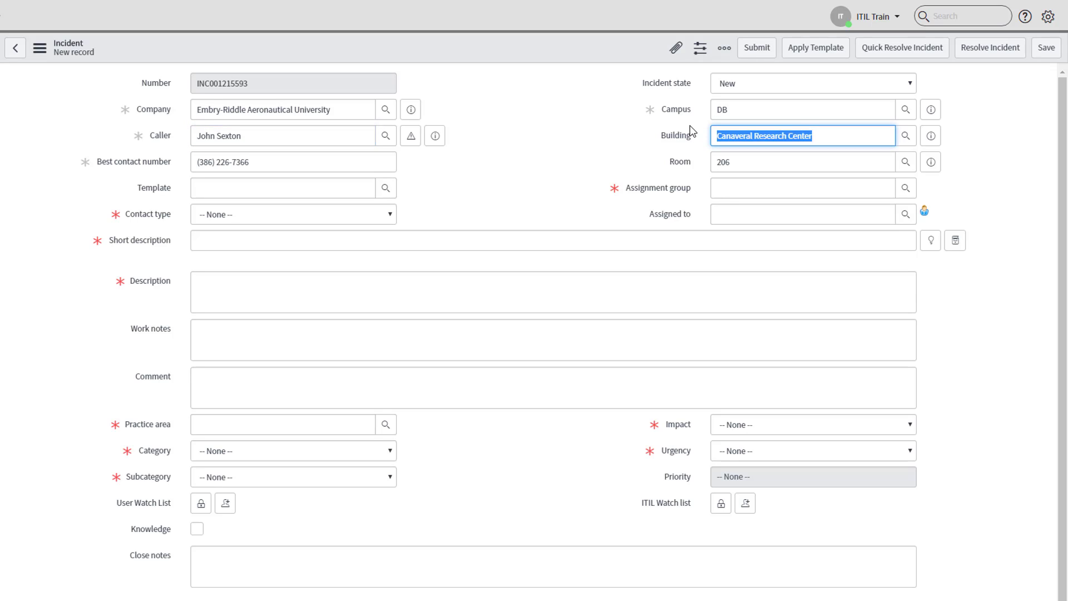
{"action": "type", "text": "college of arts and"}
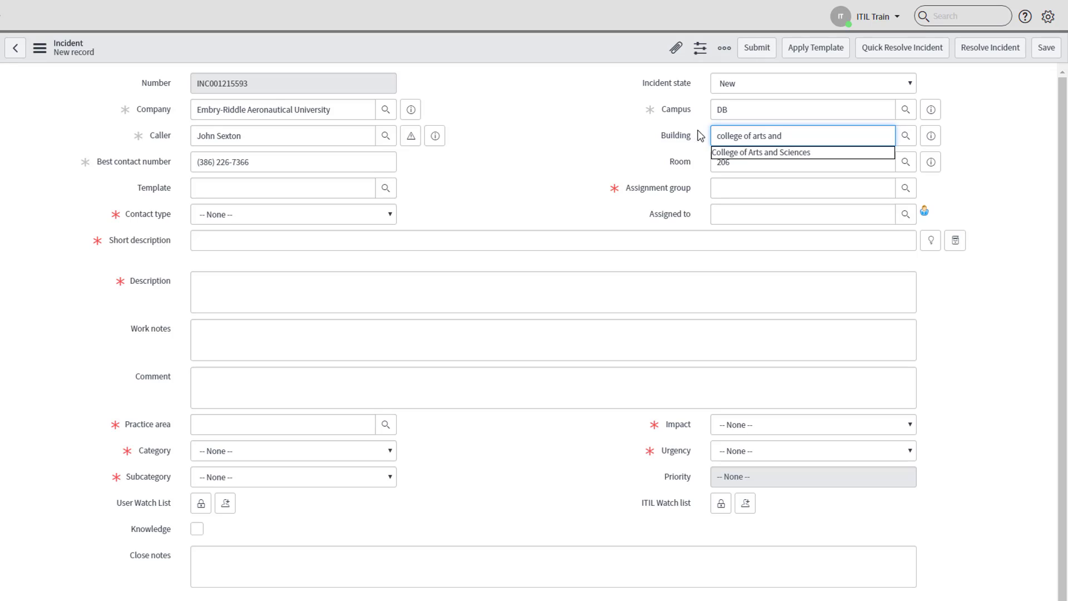
{"action": "left_click", "coordinate": [726, 152]}
{"action": "left_click", "coordinate": [743, 162]}
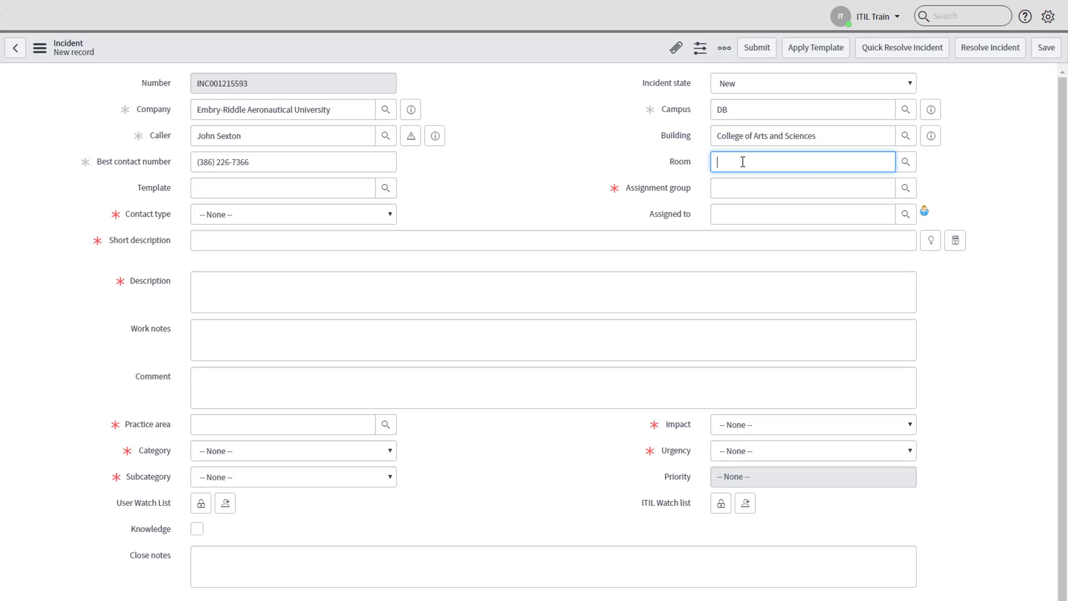
{"action": "type", "text": "108"}
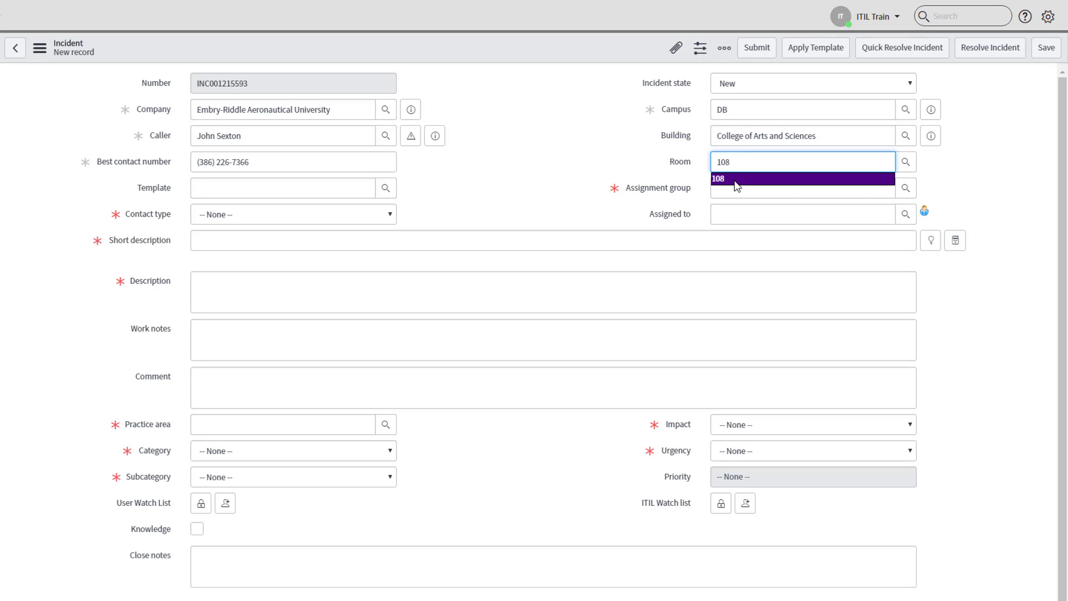
{"action": "left_click", "coordinate": [728, 178]}
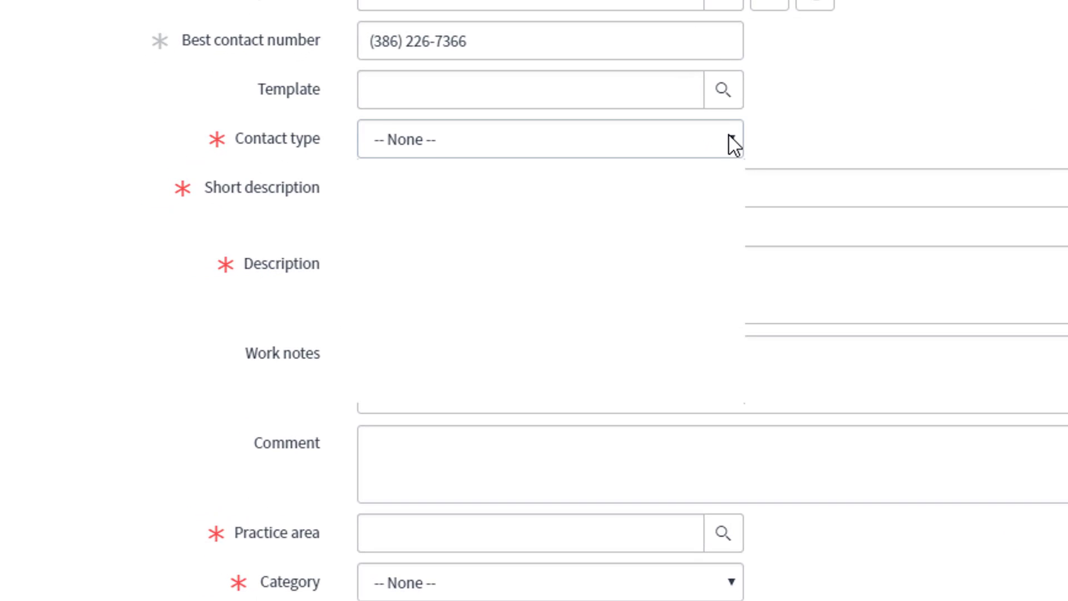
Step: Set the incident's contact type to On-site
{"action": "left_click", "coordinate": [728, 136]}
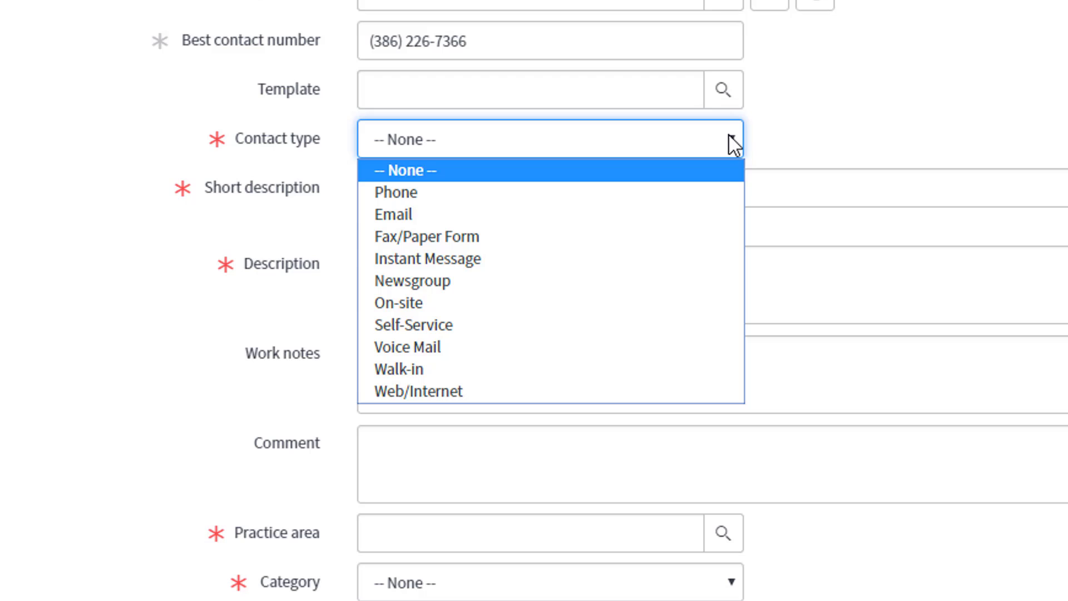
{"action": "left_click", "coordinate": [690, 305]}
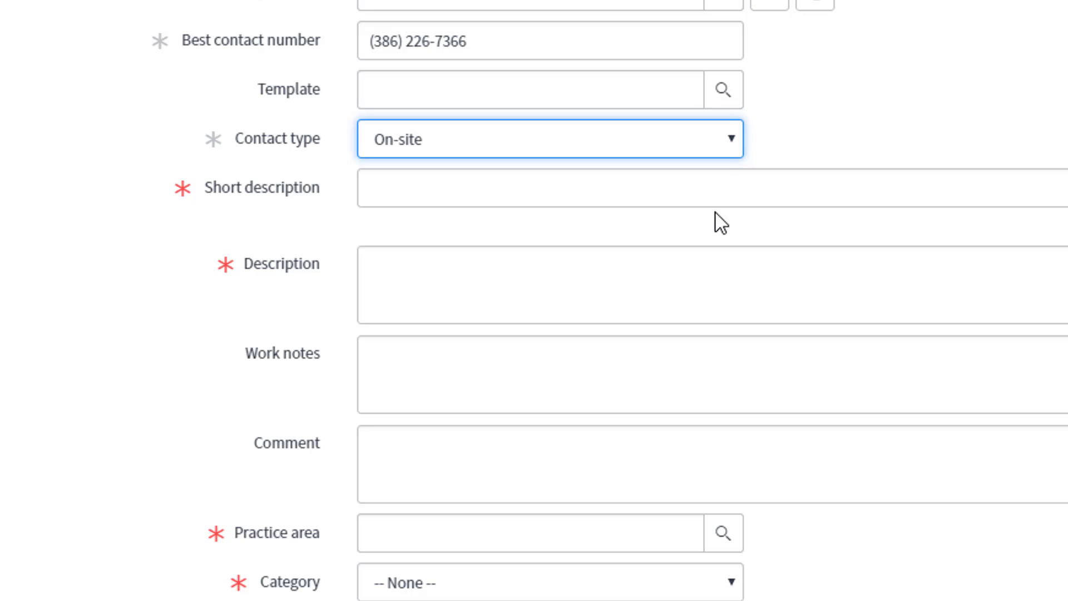
{"action": "left_click", "coordinate": [730, 138]}
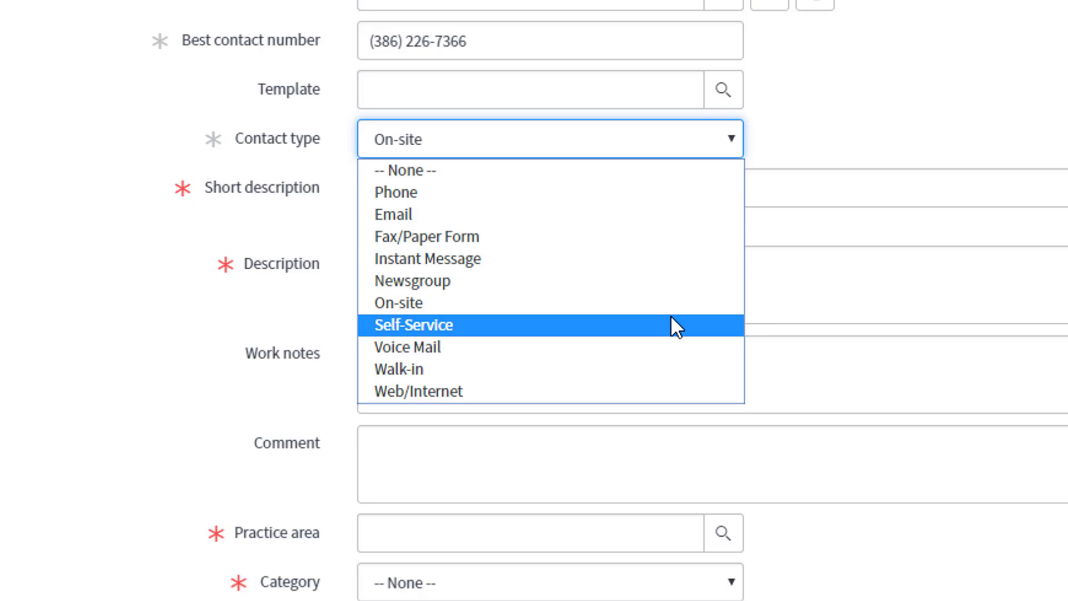
{"action": "left_click", "coordinate": [959, 31]}
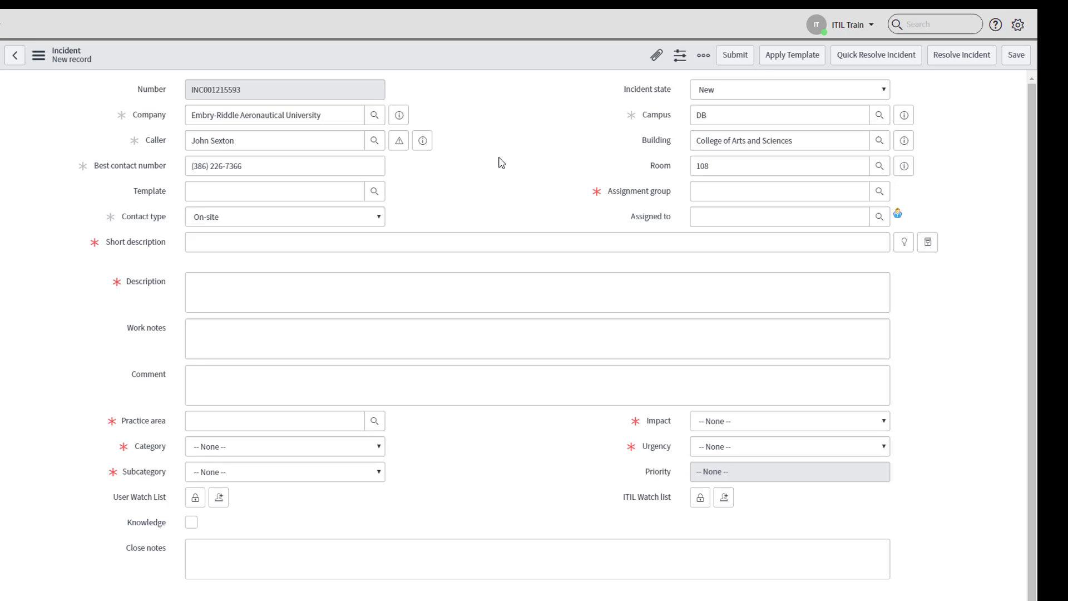
Step: Assign the incident to the group ERAU - Learning System Admin
{"action": "left_click", "coordinate": [724, 191]}
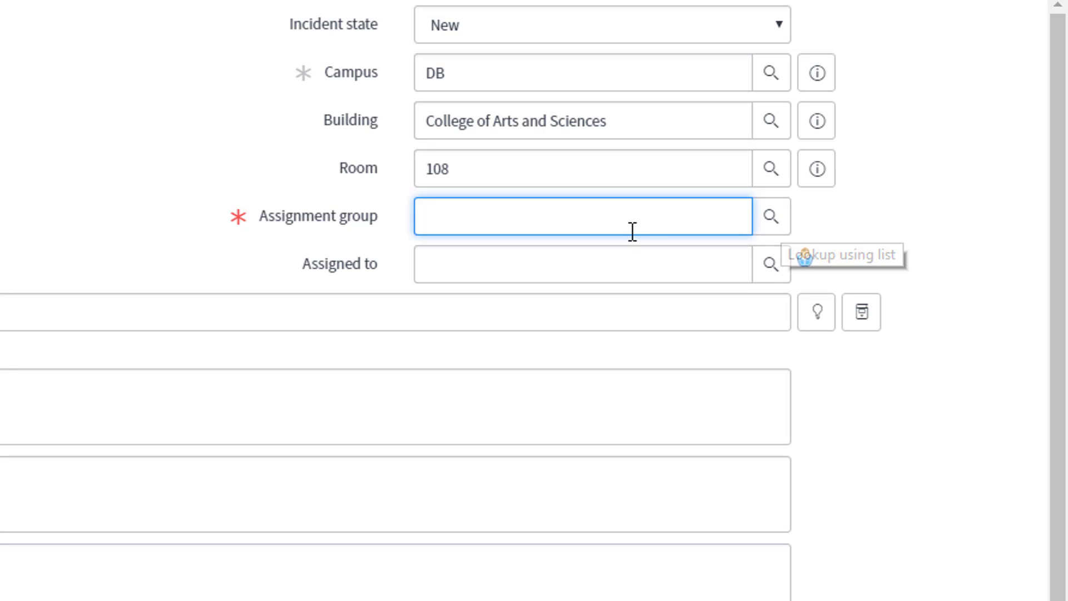
{"action": "type", "text": "learn"}
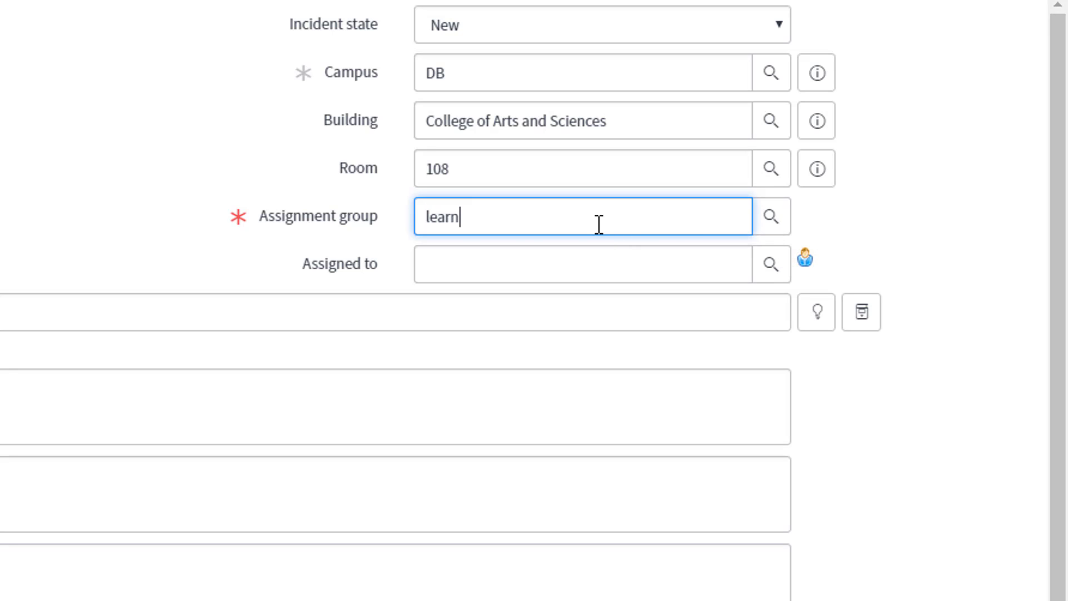
{"action": "key", "text": "Down"}
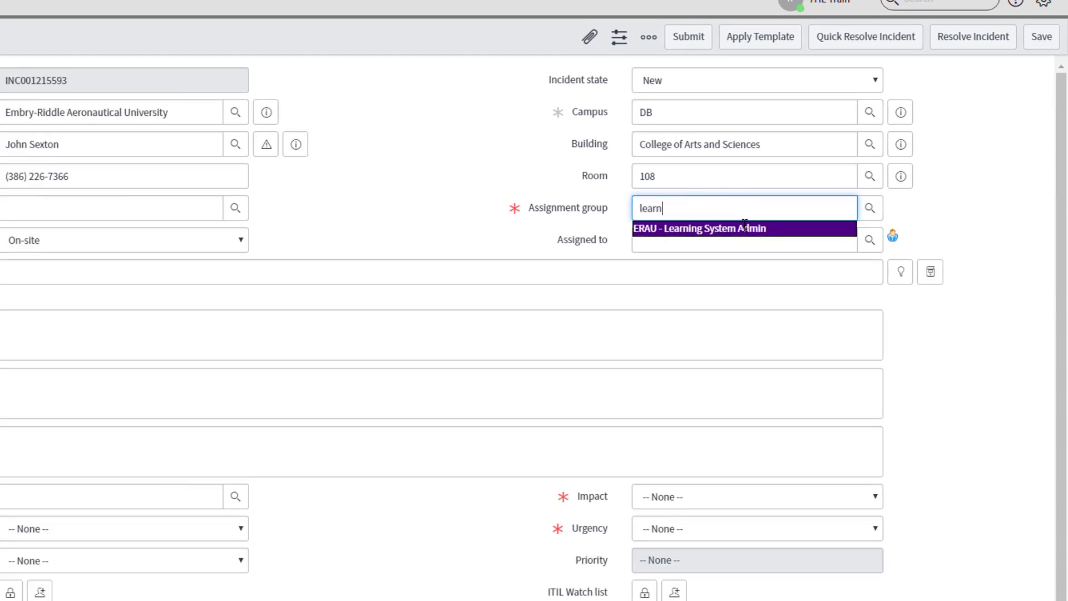
{"action": "key", "text": "Return"}
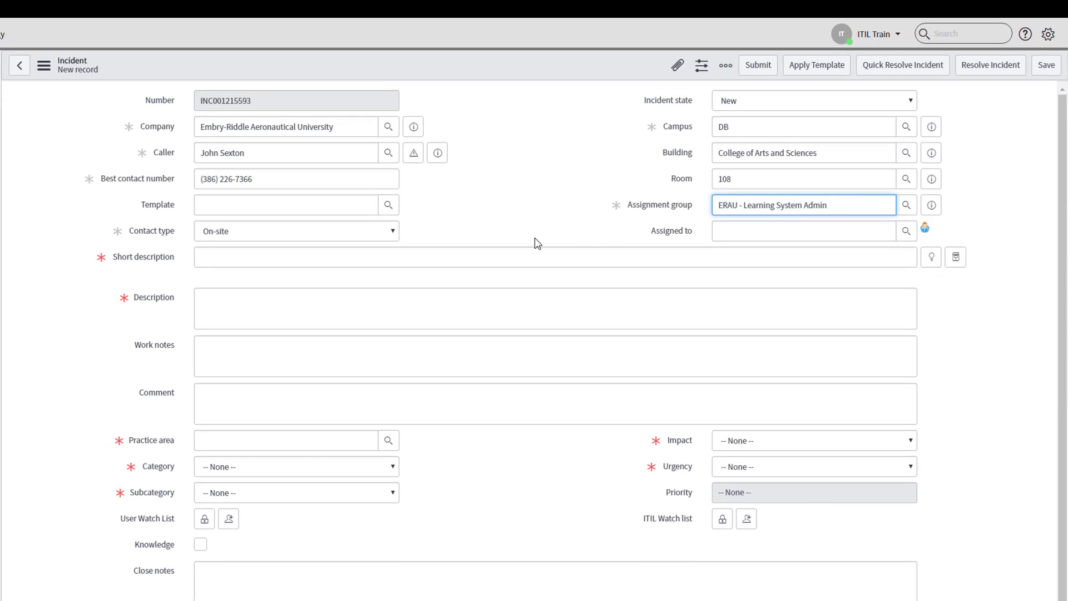
Step: Enter "Canvas Quiz Issue" as the incident's short description
{"action": "left_click", "coordinate": [508, 255]}
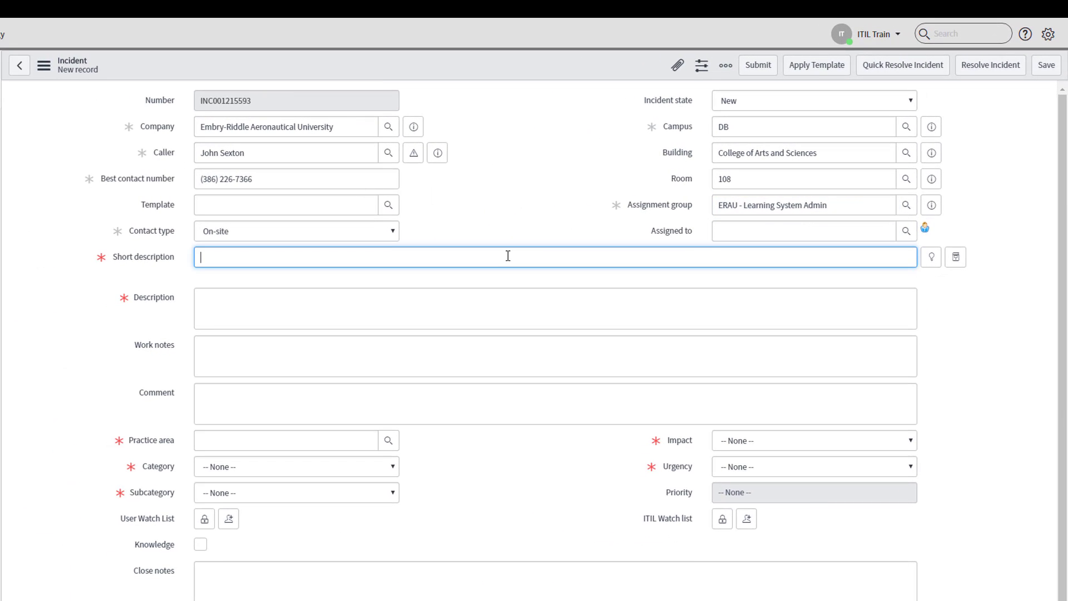
{"action": "type", "text": "Canvas Quiz Issue"}
{"action": "key", "text": "Tab"}
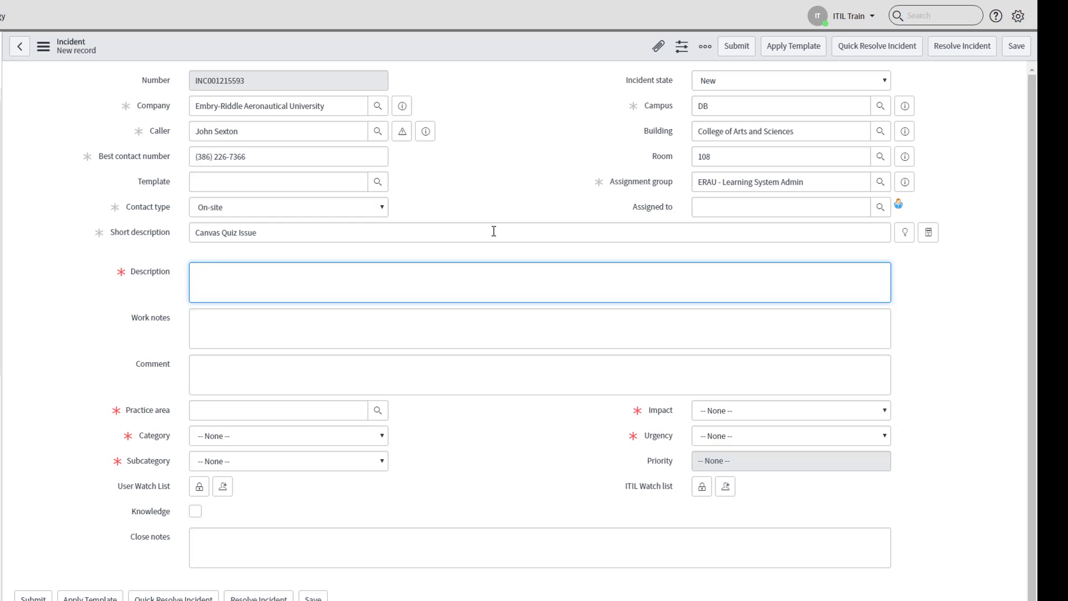
Step: Enter the full description "The customer is having an issue with the Canvas Quiz tool......" for the incident
{"action": "type", "text": "The customer is having and"}
{"action": "key", "text": "BackSpace"}
{"action": "type", "text": "iuss"}
{"action": "key", "text": "BackSpace"}
{"action": "key", "text": "BackSpace"}
{"action": "key", "text": "BackSpace"}
{"action": "type", "text": "ssue with the Canvas"}
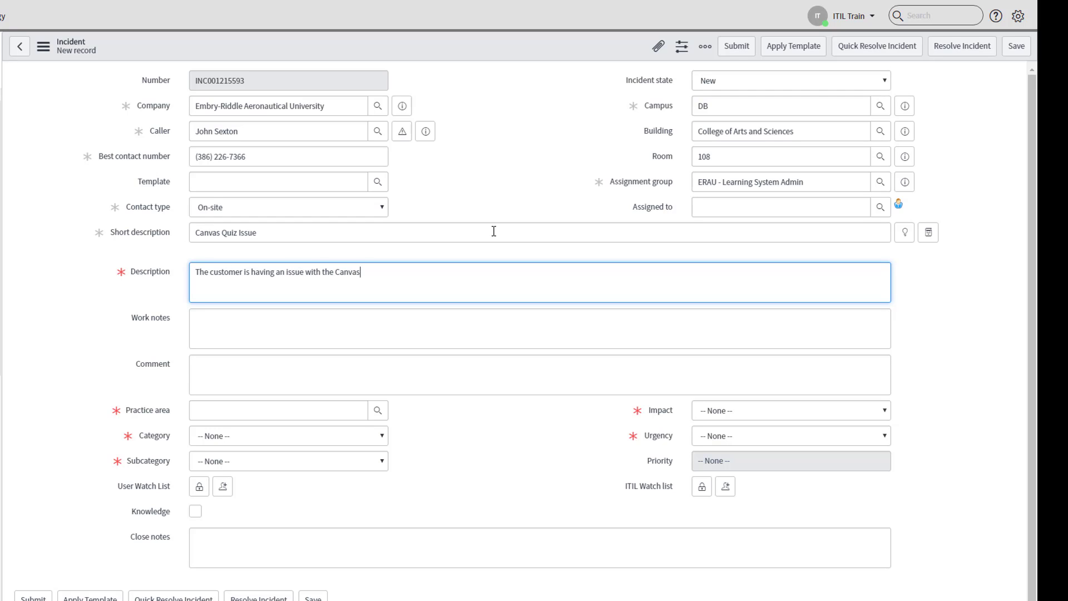
{"action": "type", "text": " Quiz tool......"}
Step: Add the work note "Will not generate an email update" and the comment "Will generate an email update" to the incident
{"action": "left_click", "coordinate": [439, 329]}
{"action": "type", "text": "Wil"}
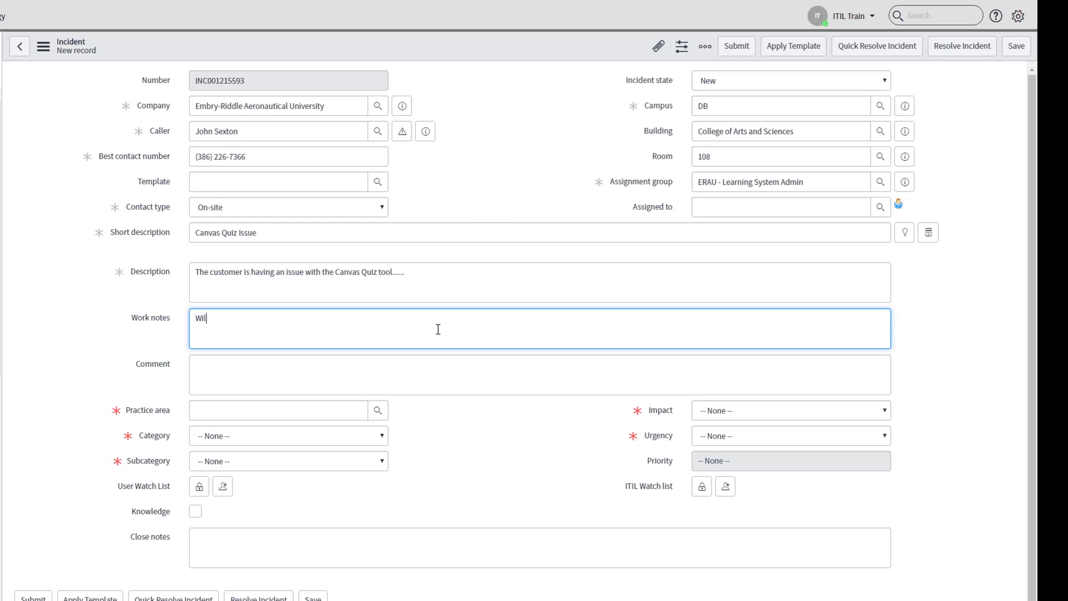
{"action": "type", "text": "l not generate an email update"}
{"action": "left_click", "coordinate": [445, 369]}
{"action": "type", "text": "Will gene"}
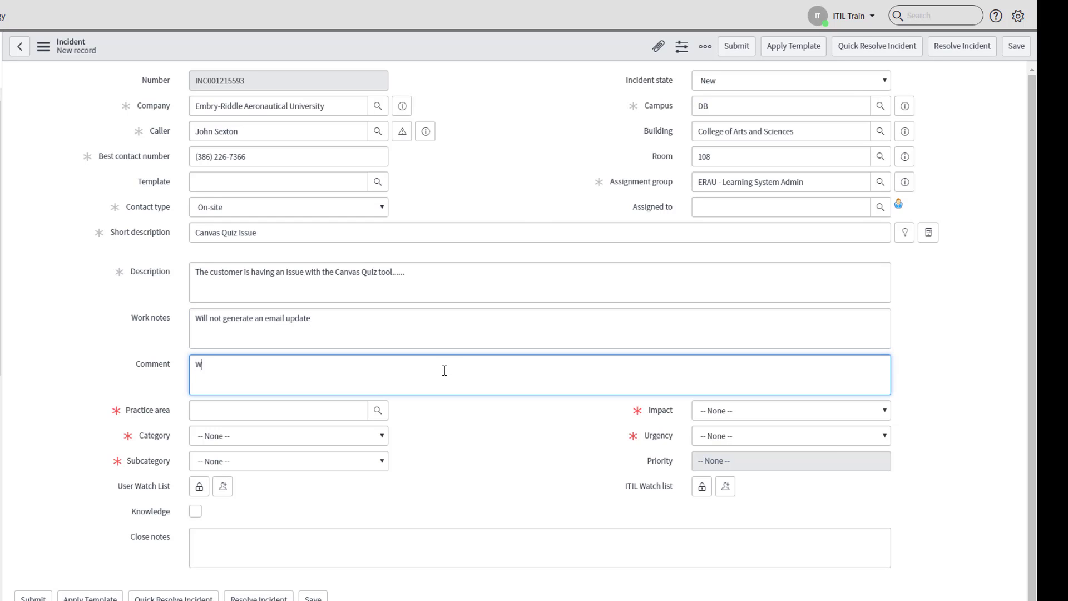
{"action": "type", "text": "rate an email update"}
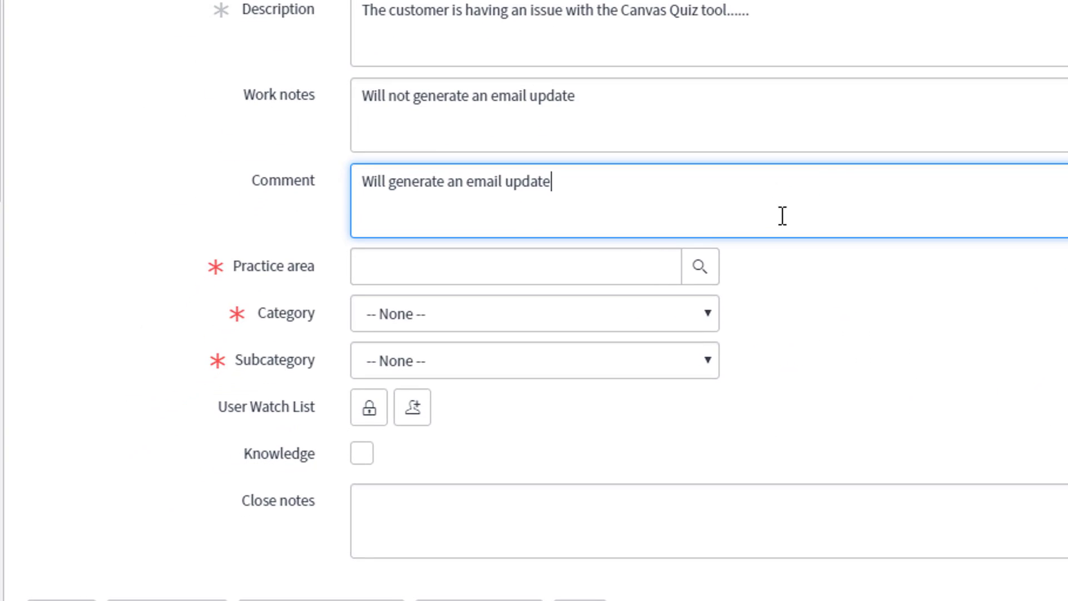
Step: Set the incident's practice area to Learning Management Systems (LMS)
{"action": "left_click", "coordinate": [621, 270]}
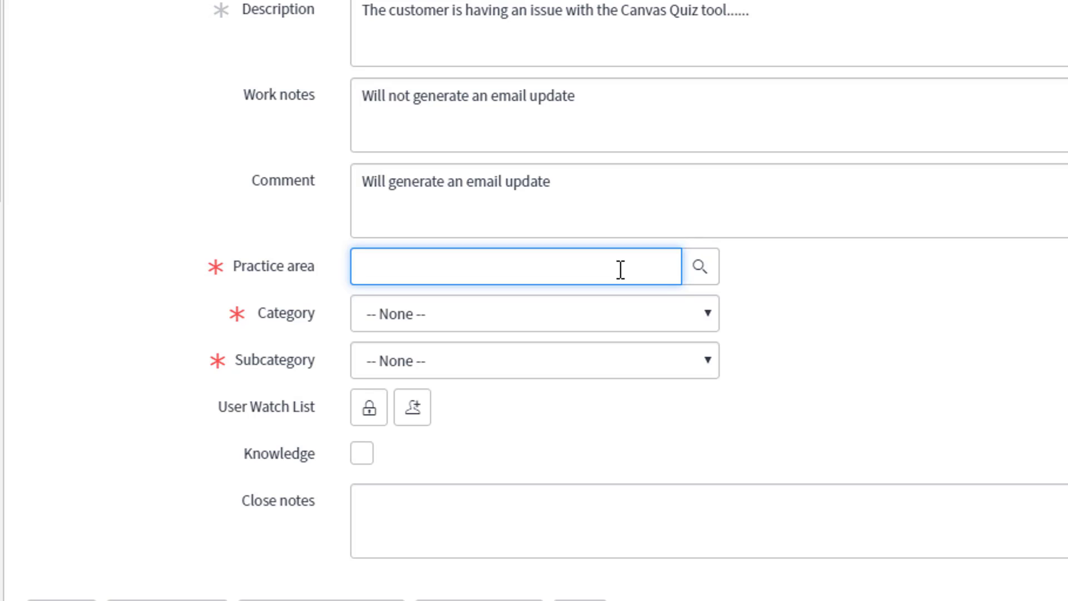
{"action": "type", "text": "learning"}
{"action": "left_click", "coordinate": [600, 297]}
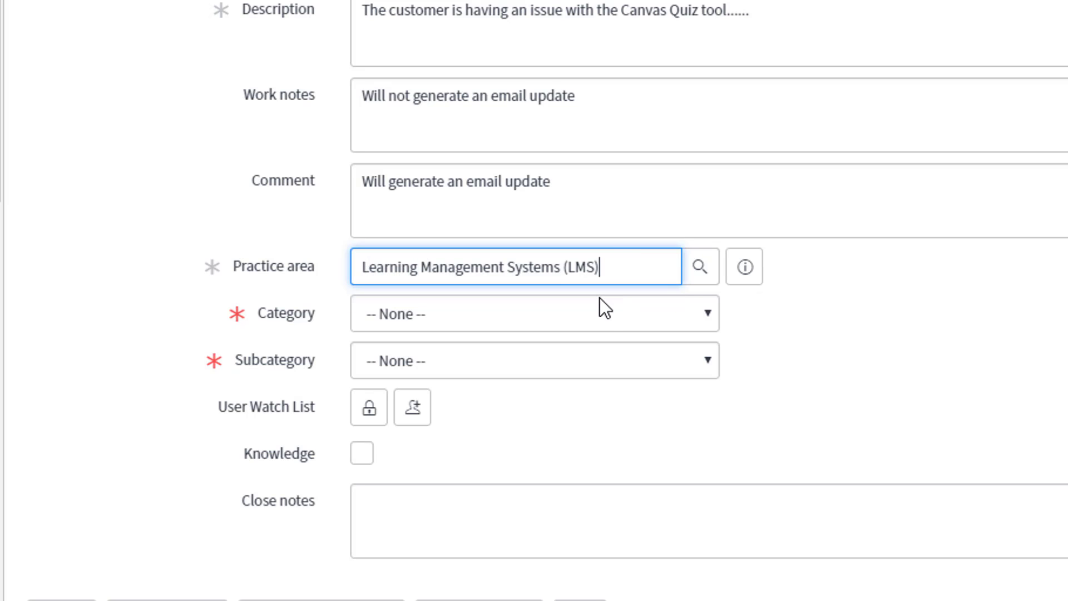
Step: Set the incident's category to LMS Software and its subcategory to Troubleshooting
{"action": "left_click", "coordinate": [607, 317]}
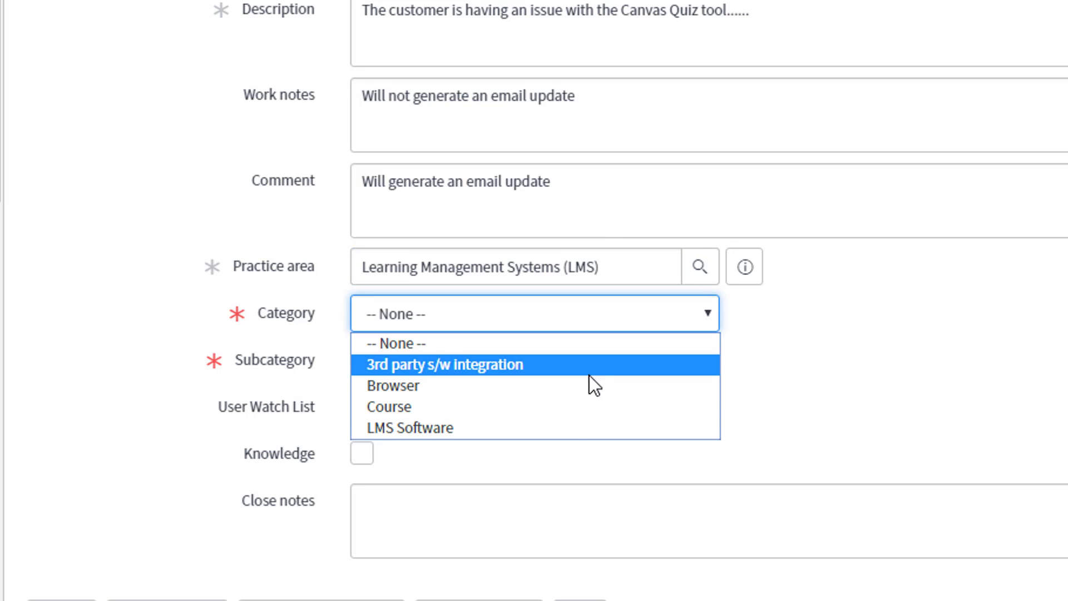
{"action": "left_click", "coordinate": [566, 427]}
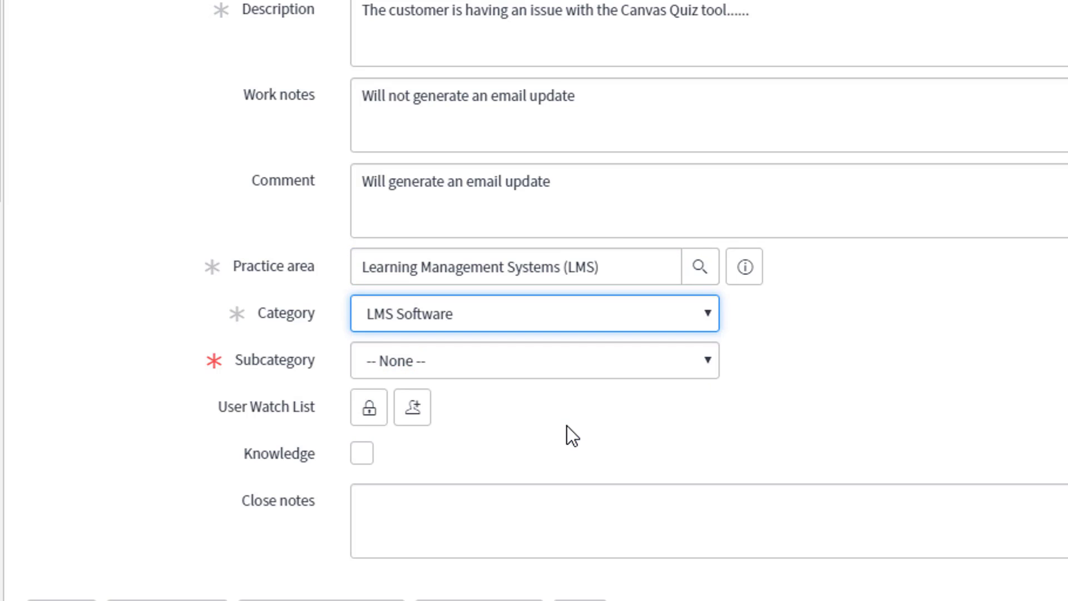
{"action": "left_click", "coordinate": [578, 371]}
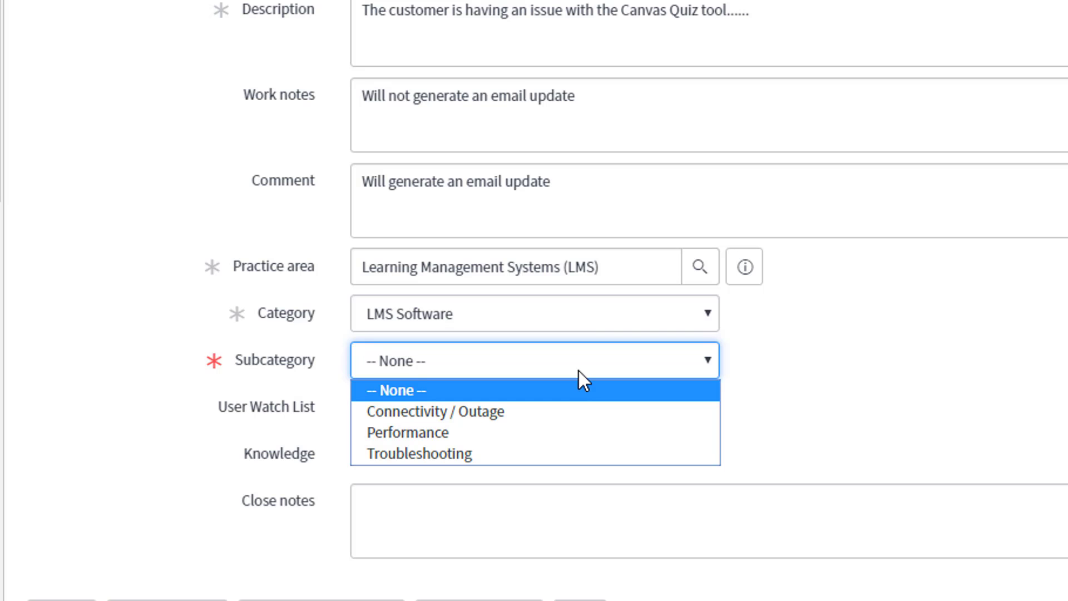
{"action": "left_click", "coordinate": [565, 455]}
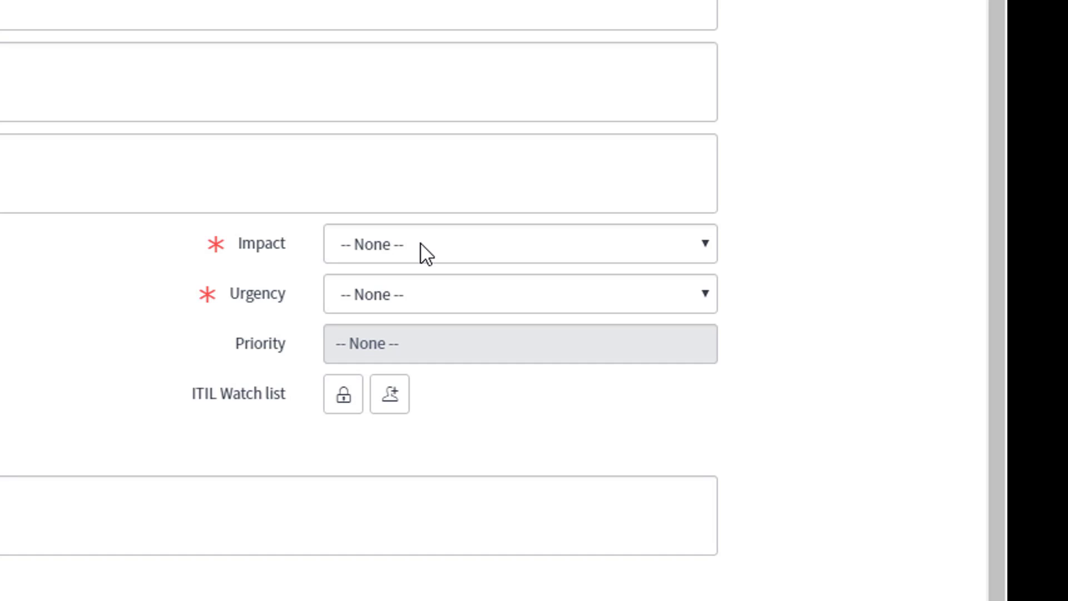
Step: Rate the incident with impact 4 - Single User and urgency 3 - Low
{"action": "left_click", "coordinate": [422, 254]}
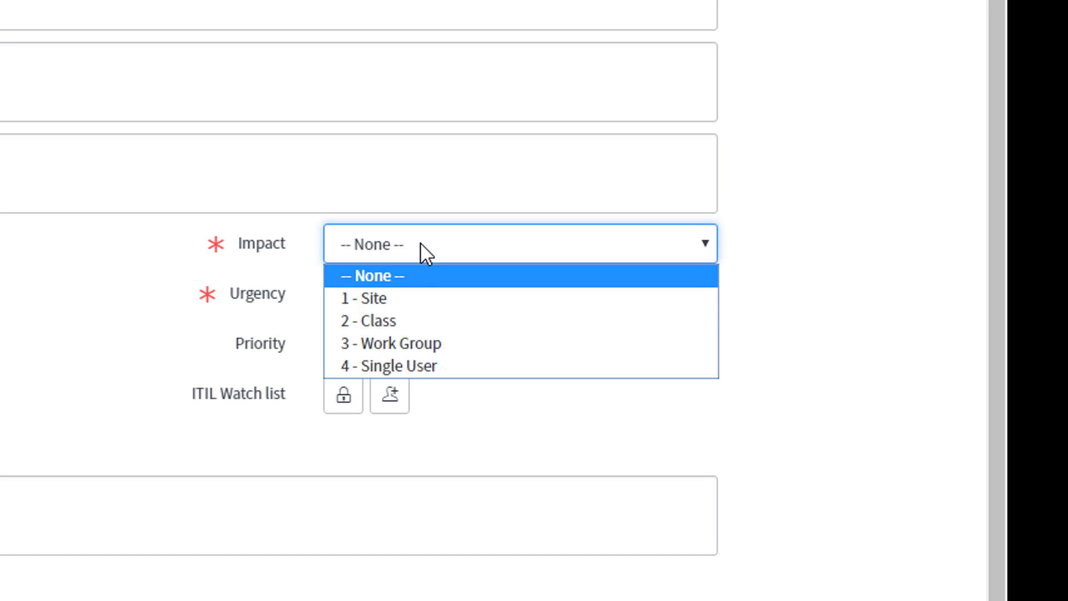
{"action": "left_click", "coordinate": [421, 366]}
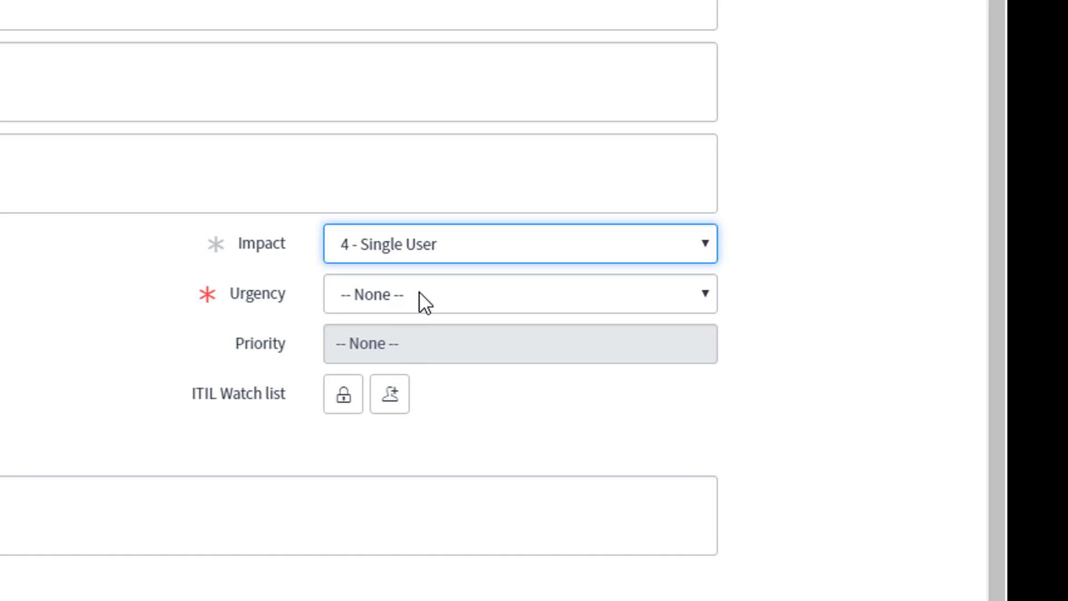
{"action": "left_click", "coordinate": [419, 292]}
{"action": "left_click", "coordinate": [400, 395]}
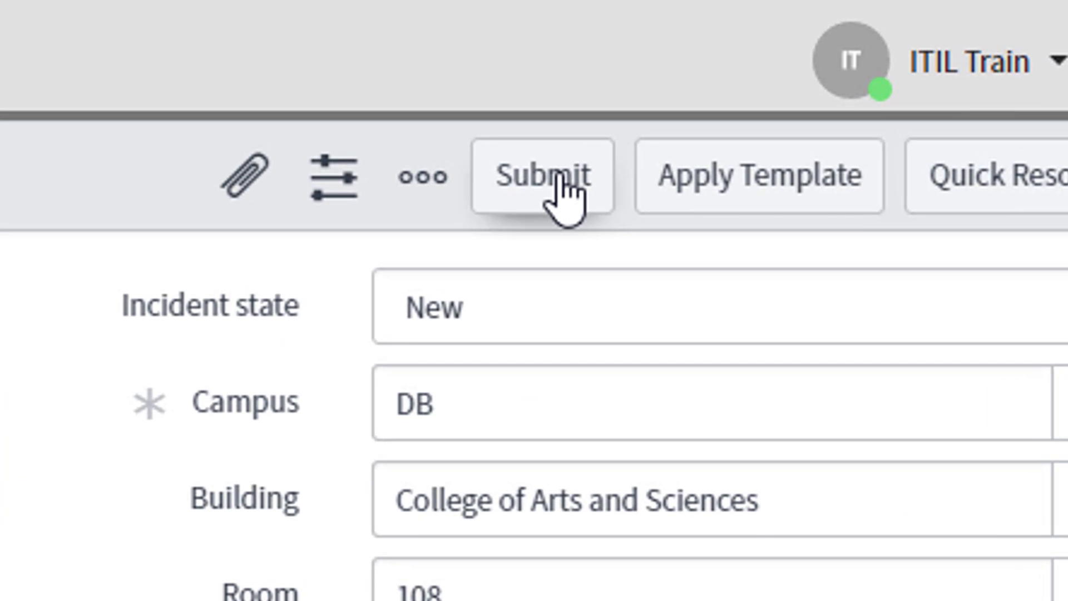
{"action": "left_click", "coordinate": [560, 173]}
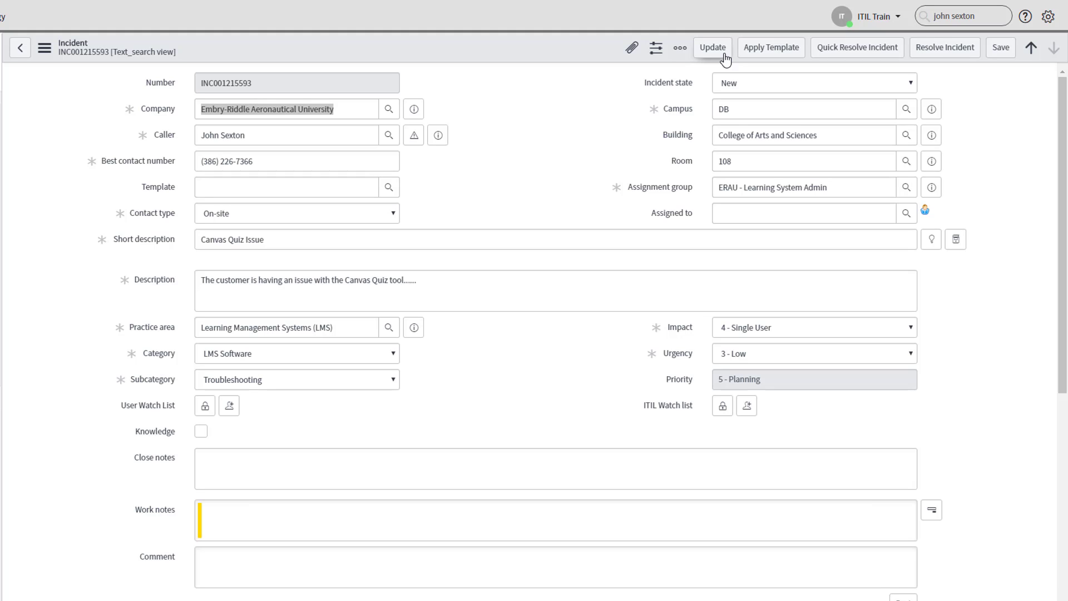
Step: Enter the close notes "I called the customer and walked them through the steps the correctly use the quiz tool."
{"action": "left_click", "coordinate": [451, 471]}
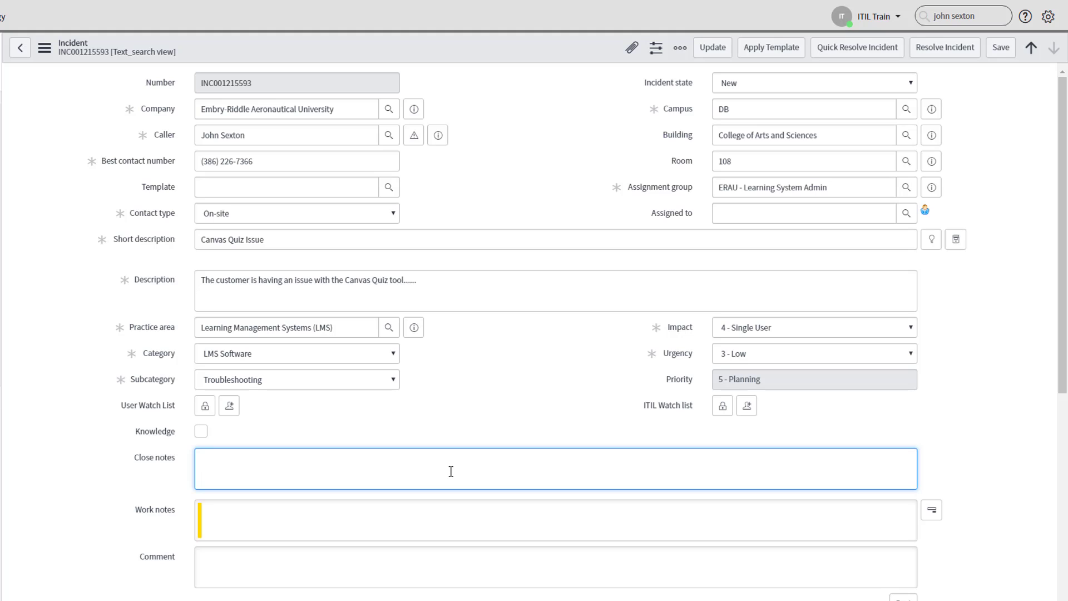
{"action": "type", "text": "I called the customer and walked"}
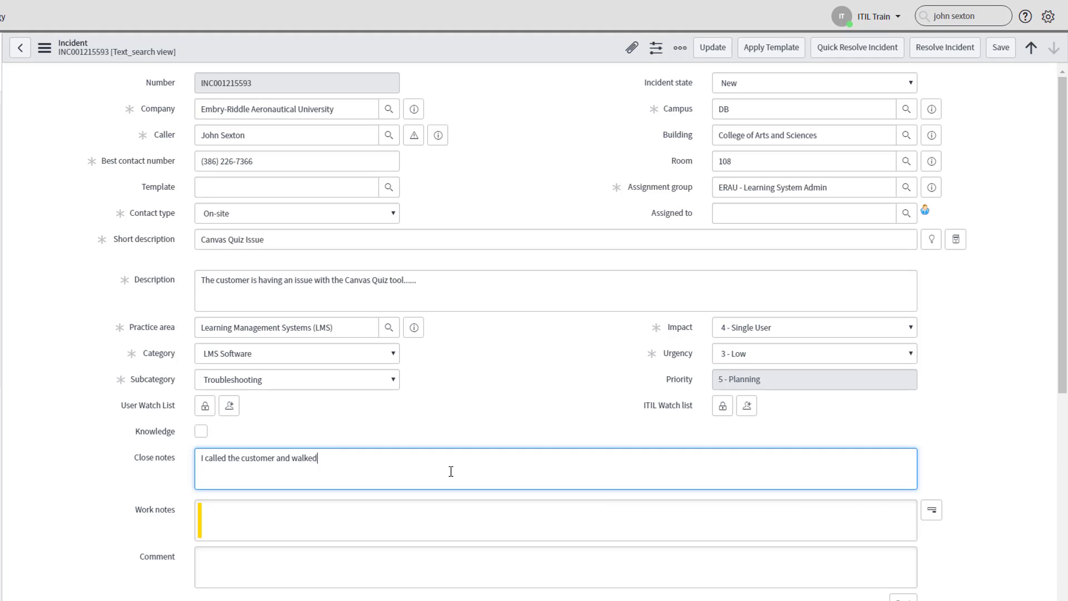
{"action": "type", "text": " them through the steps the corre"}
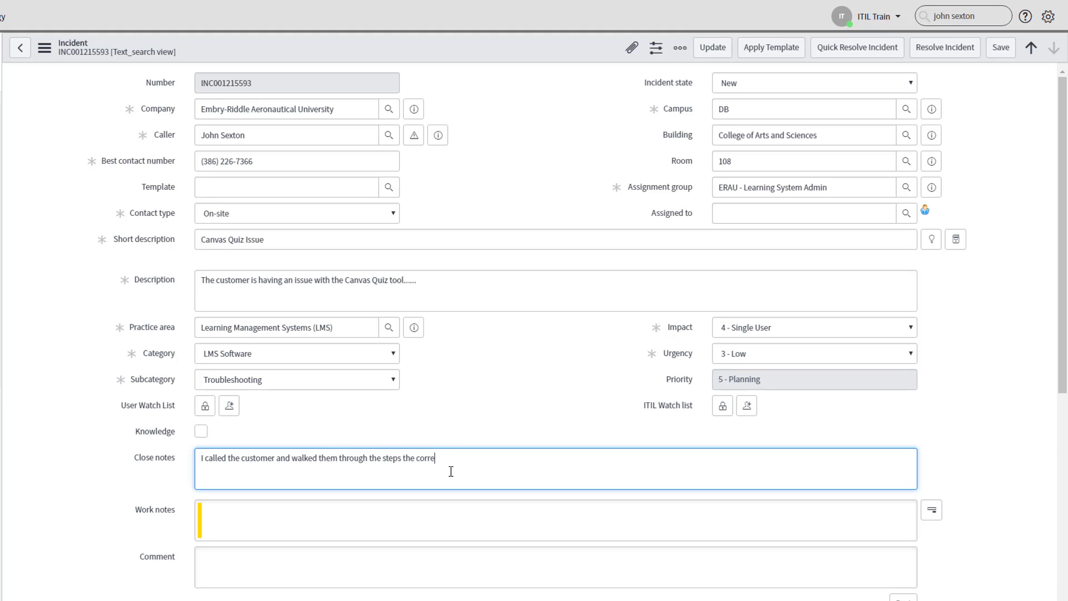
{"action": "type", "text": "ctly use the quiz tool."}
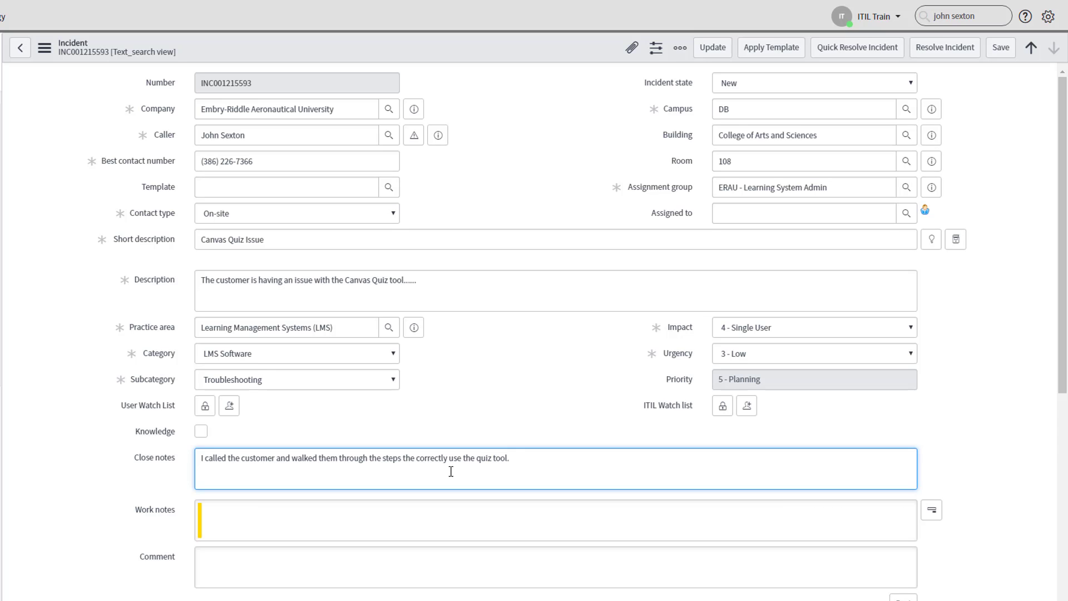